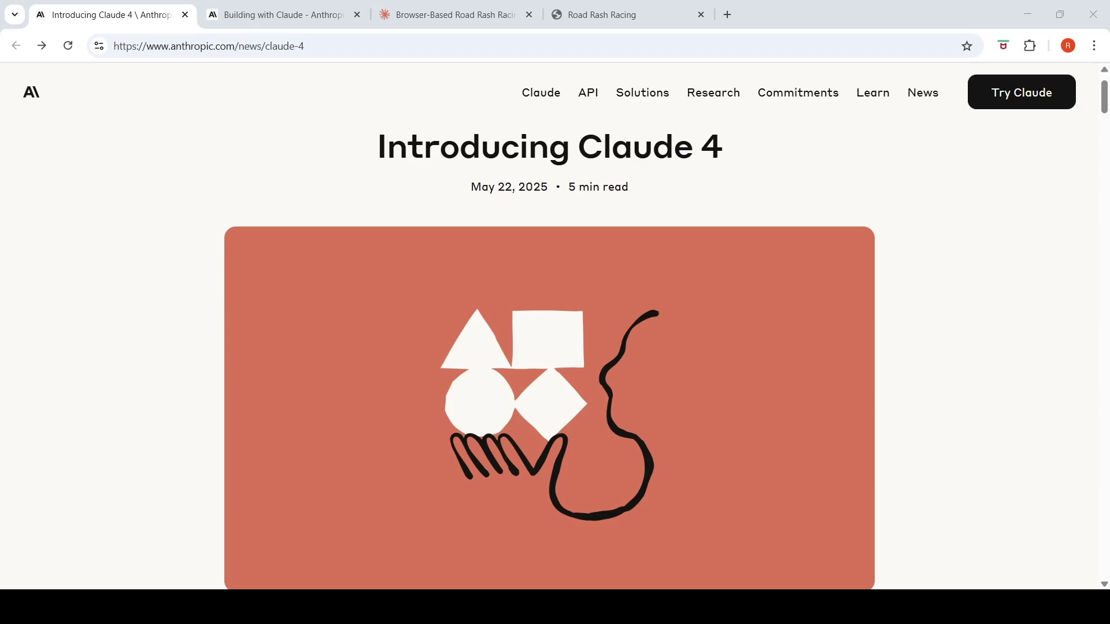
# Step: Read down the Introducing Claude 4 page, past the feature list, to the pricing paragraph
pyautogui.scroll(-3, 550, 355)
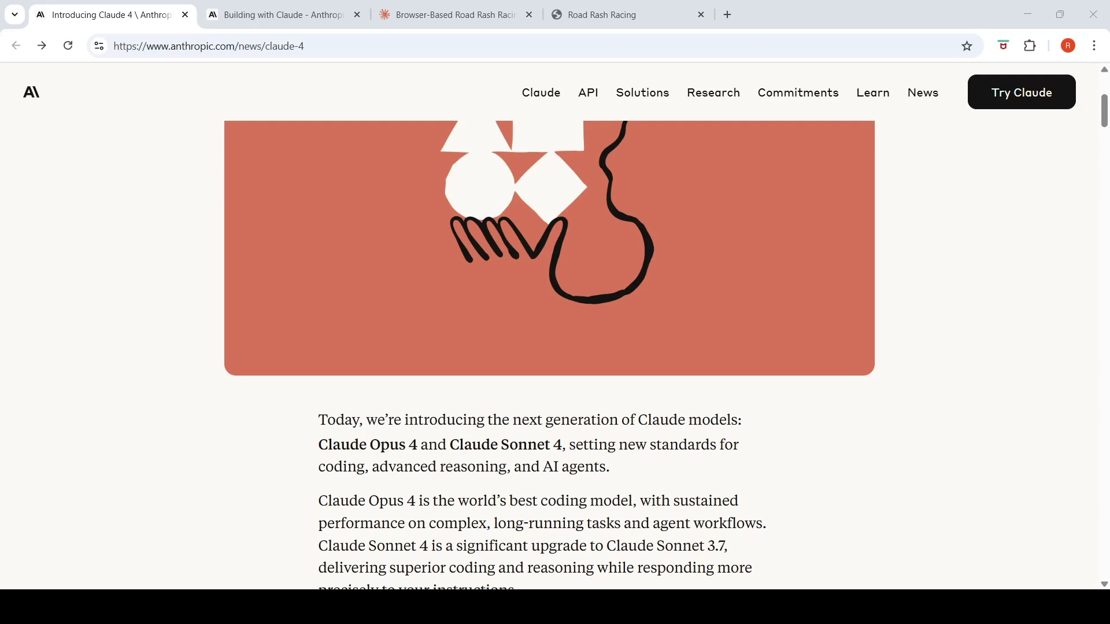
pyautogui.scroll(-1, 549, 354)
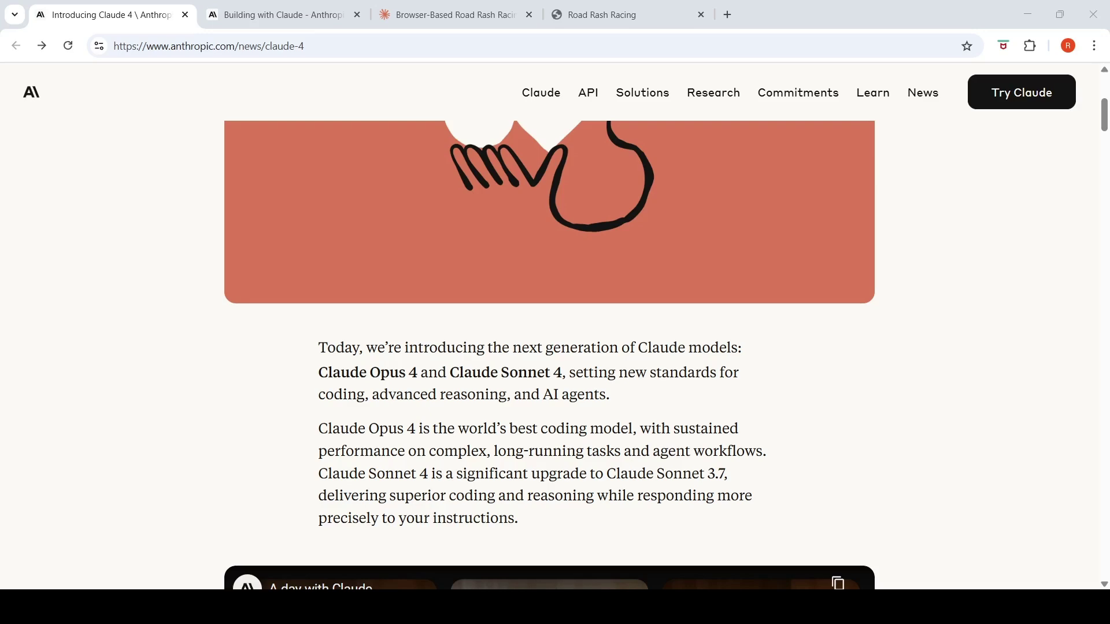
pyautogui.scroll(-12, 401, 214)
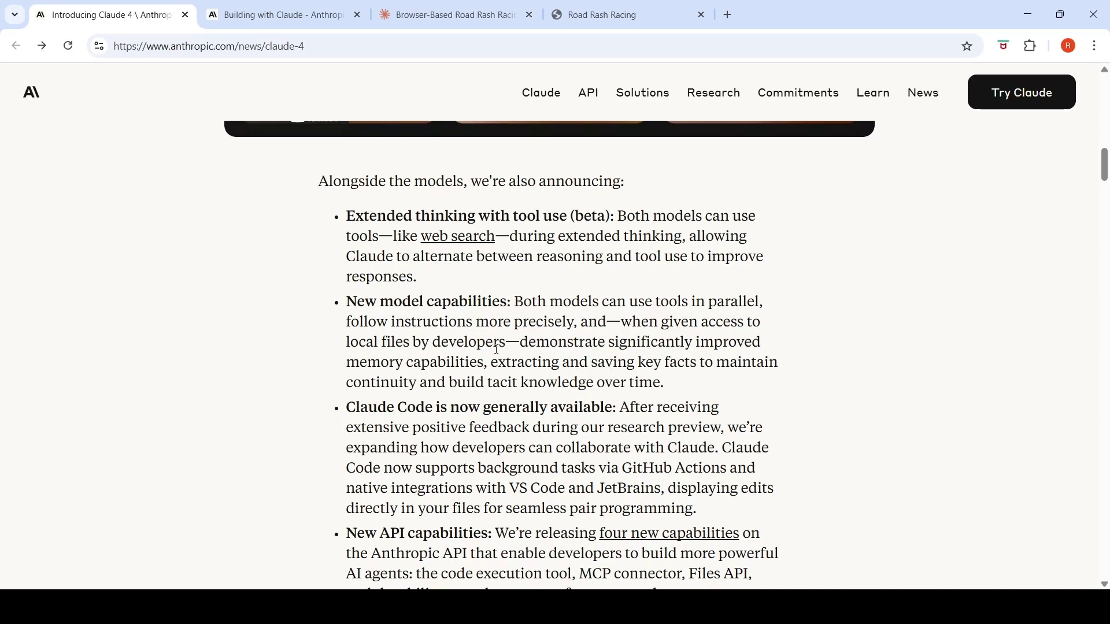
pyautogui.scroll(-2, 496, 348)
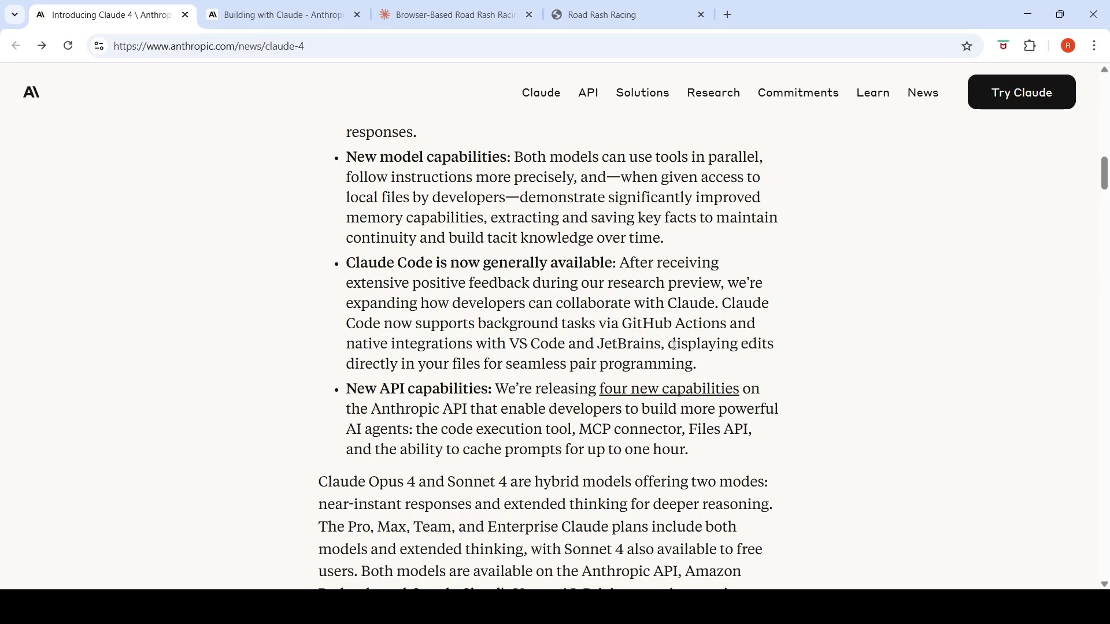
pyautogui.scroll(-3, 505, 366)
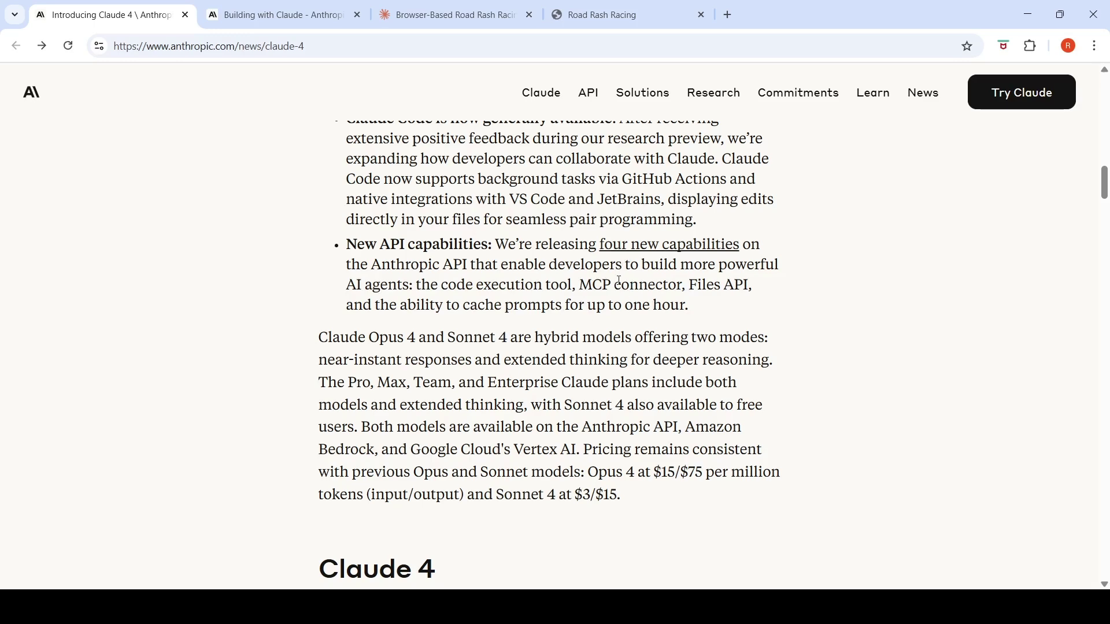
pyautogui.scroll(-2, 619, 280)
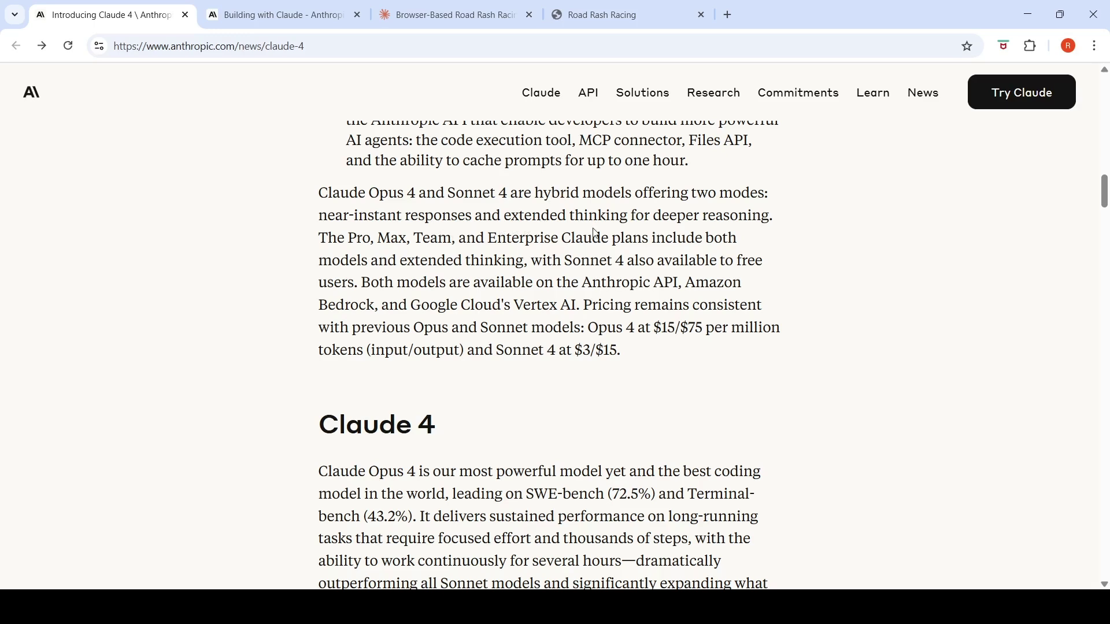
# Step: Review the SWE-bench chart and the Claude 4 benchmark comparison table
pyautogui.scroll(-3, 623, 409)
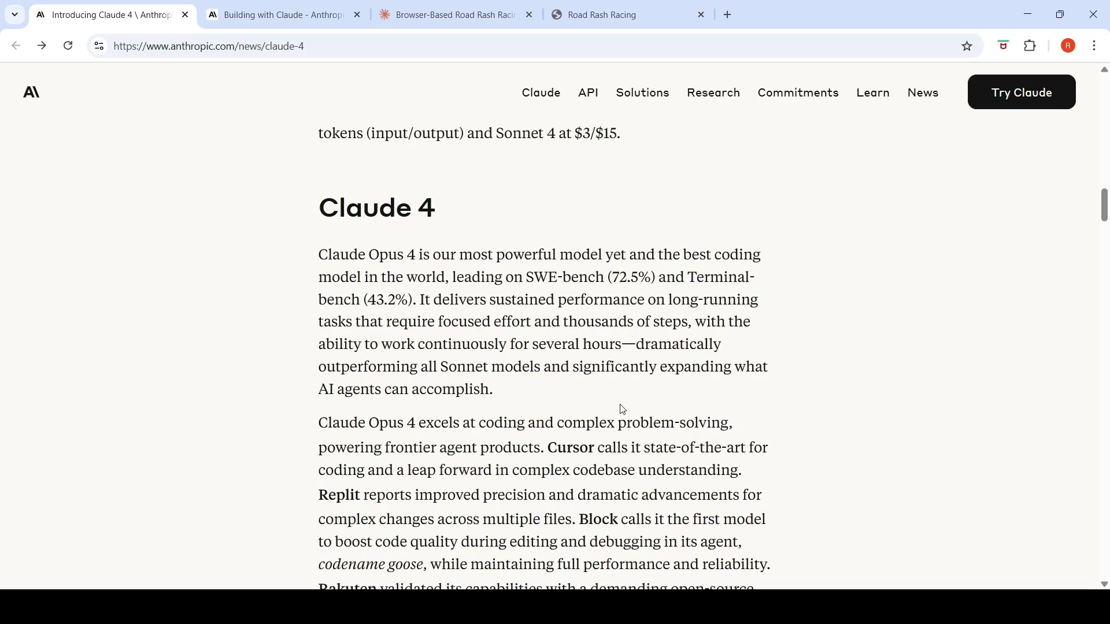
pyautogui.scroll(-12, 624, 409)
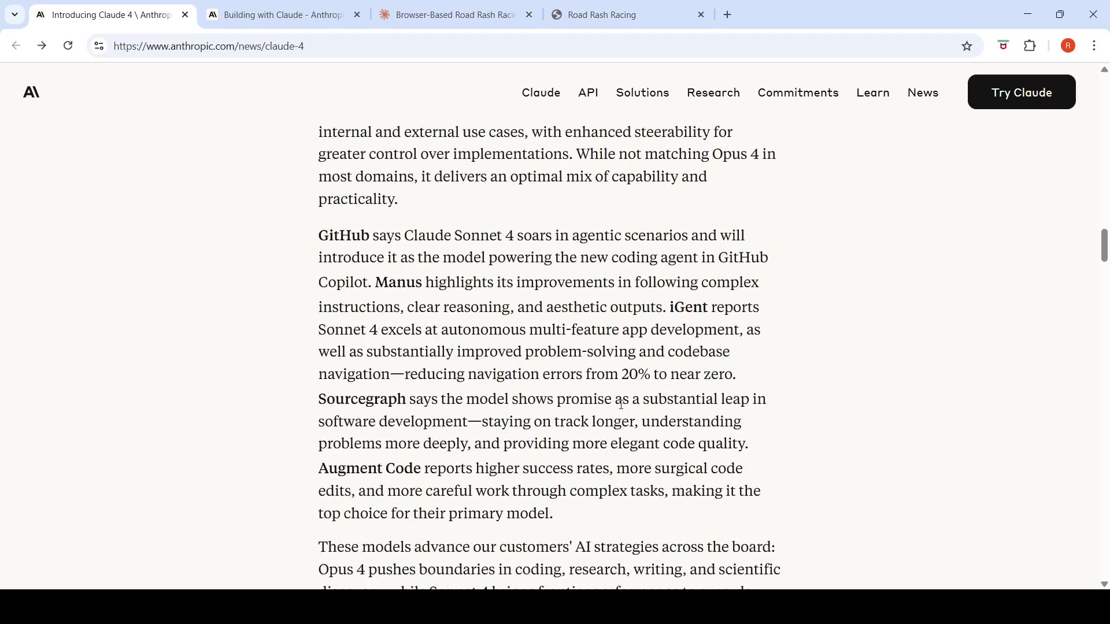
pyautogui.scroll(-8, 622, 405)
pyautogui.scroll(2, 622, 410)
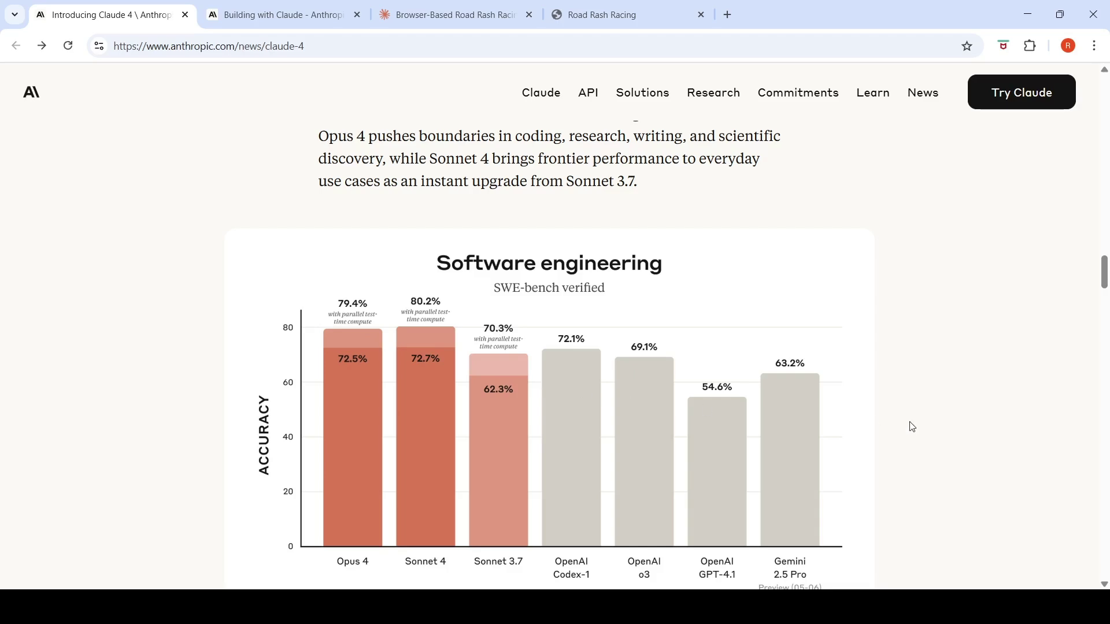
pyautogui.scroll(-5, 836, 429)
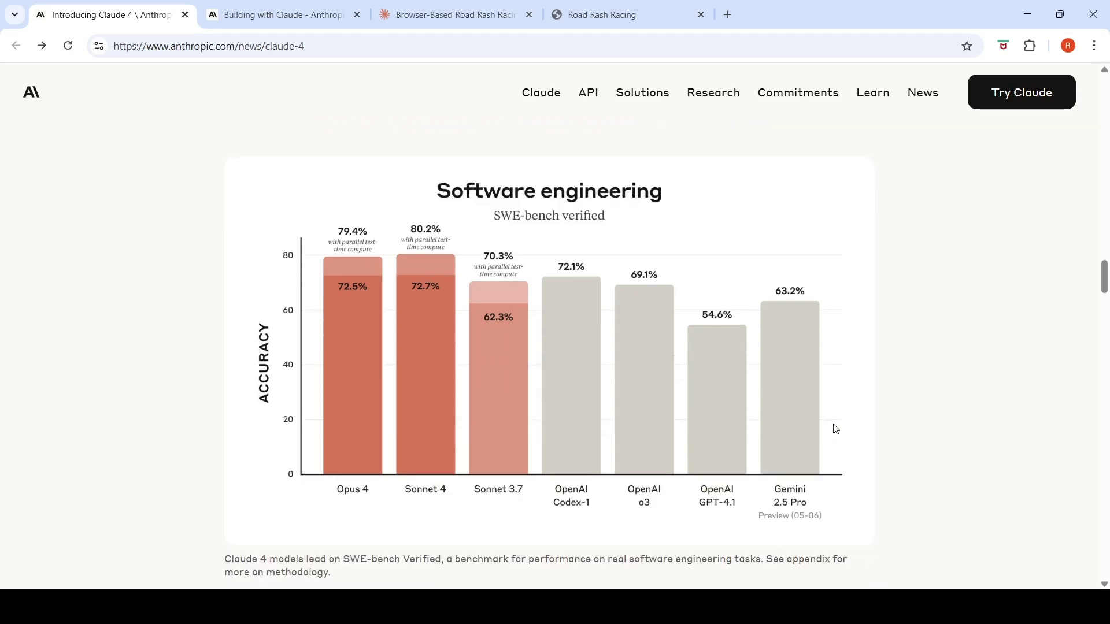
pyautogui.scroll(-2, 837, 429)
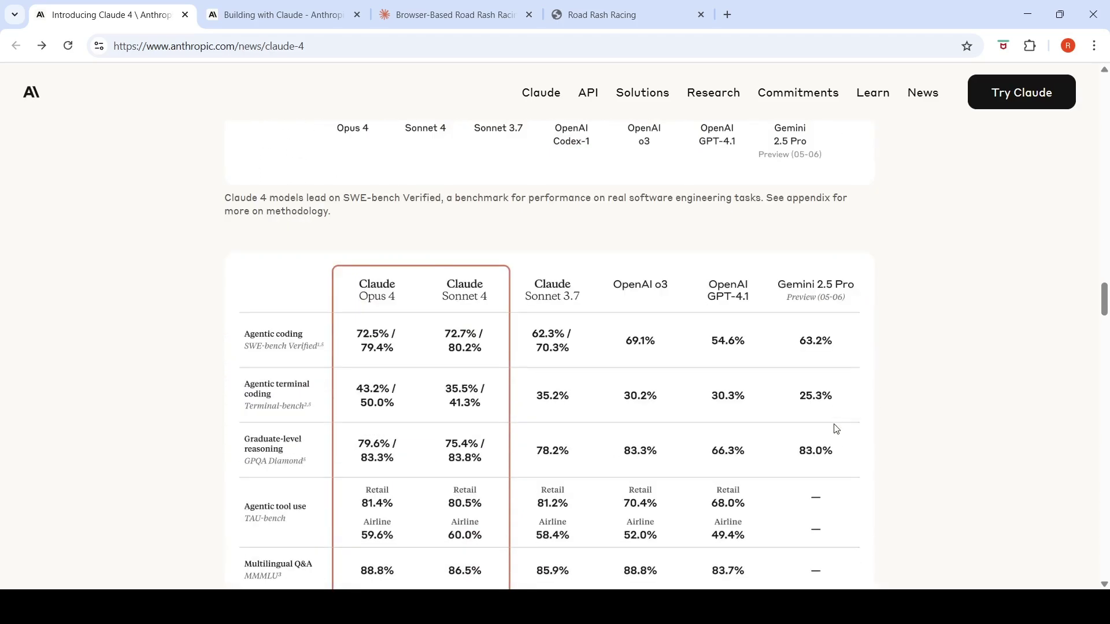
pyautogui.scroll(-2, 836, 429)
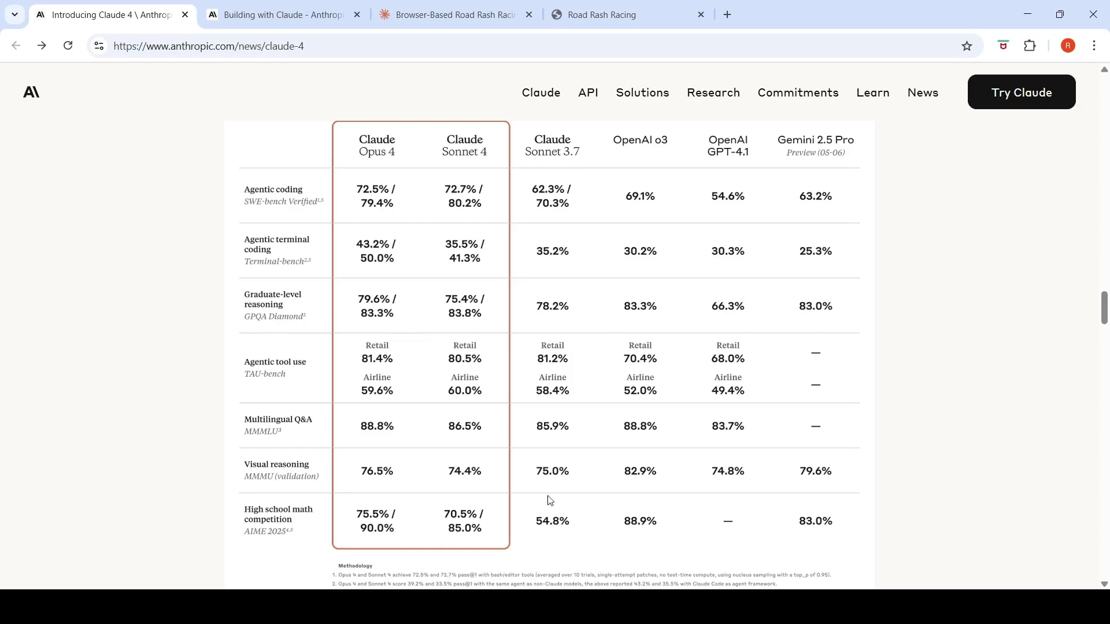
pyautogui.scroll(-1, 727, 458)
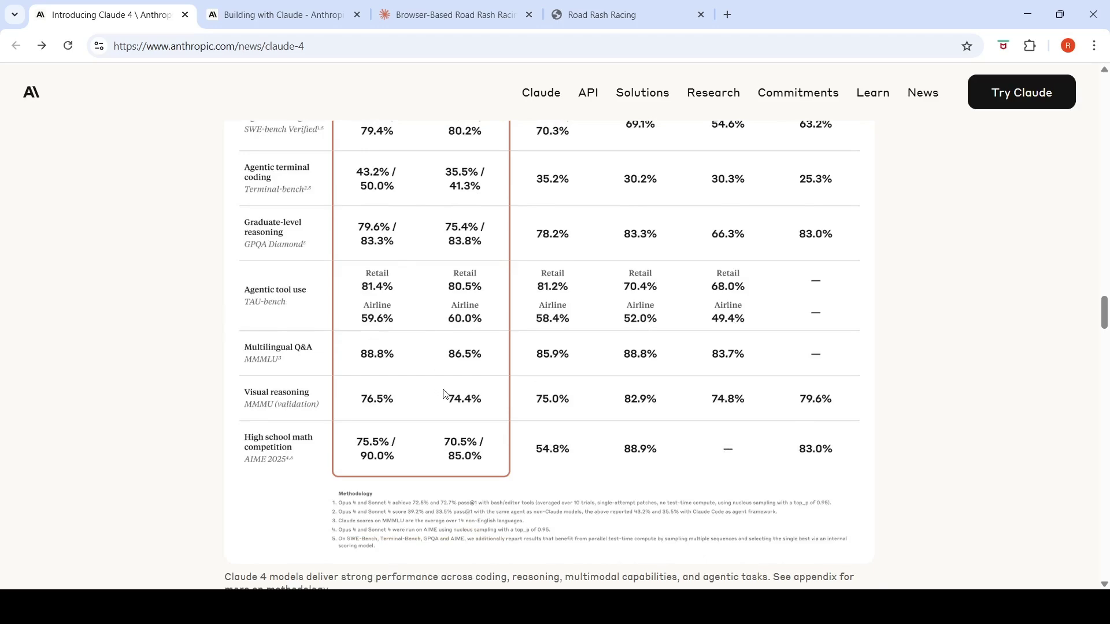
pyautogui.scroll(1, 448, 370)
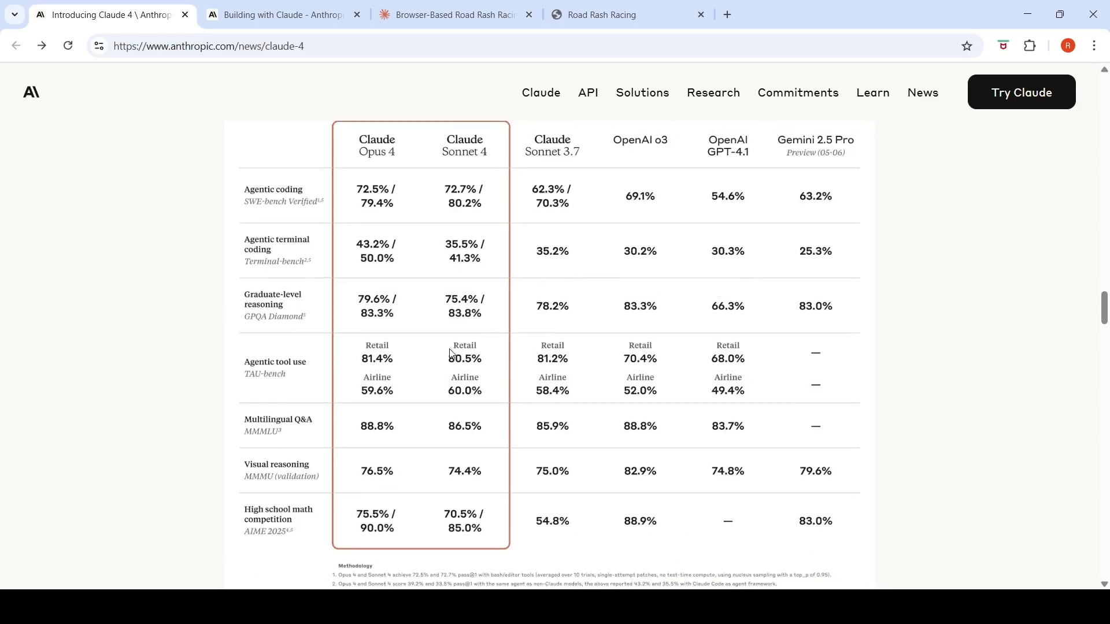
pyautogui.scroll(-2, 452, 353)
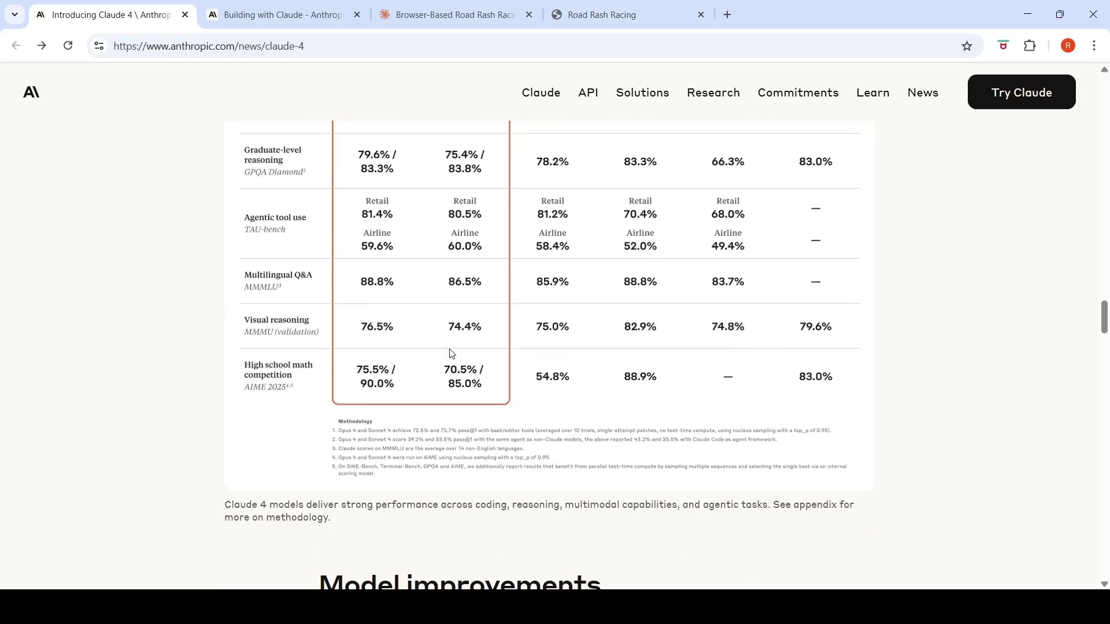
pyautogui.scroll(10, 451, 354)
# Step: Run Version 5 of the Road Rash game in the artifact preview and restart it with Play Again
pyautogui.click(421, 17)
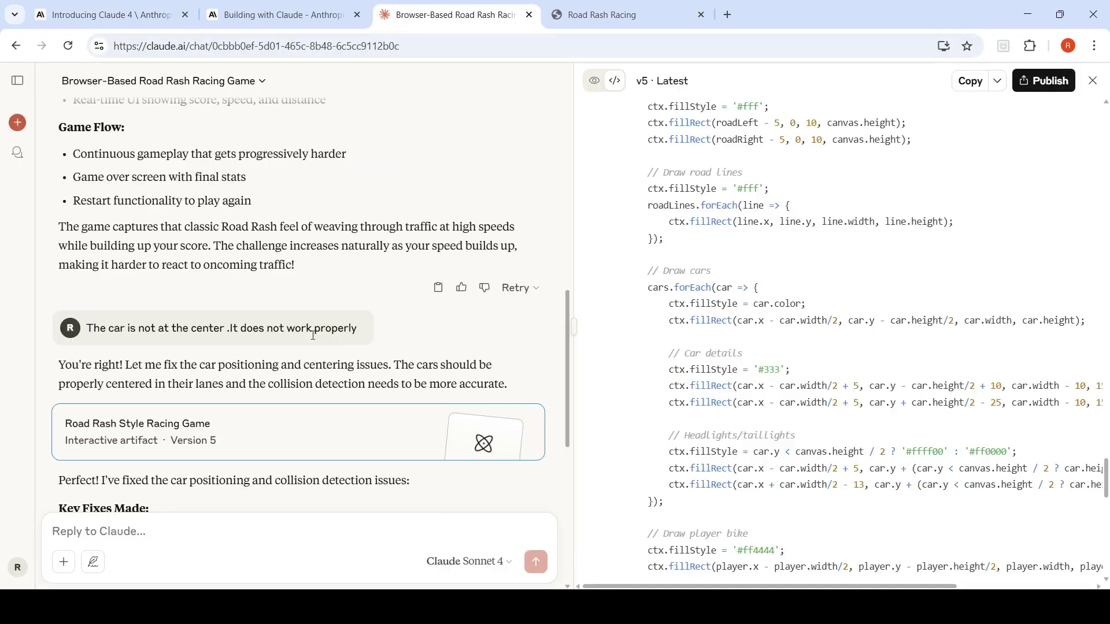
pyautogui.scroll(10, 324, 353)
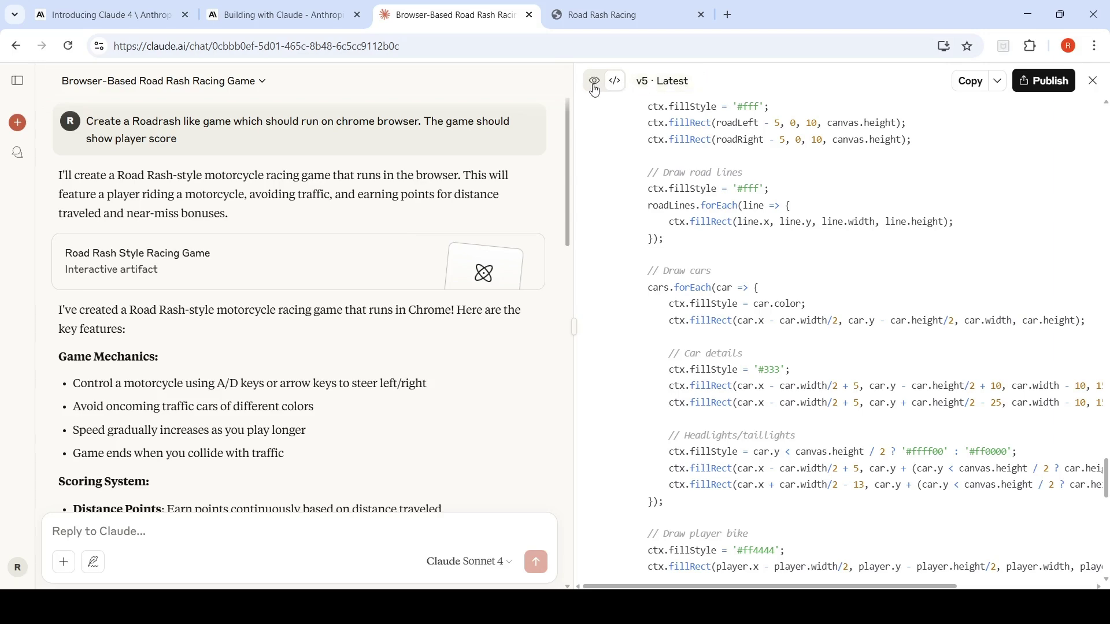
pyautogui.scroll(-10, 426, 254)
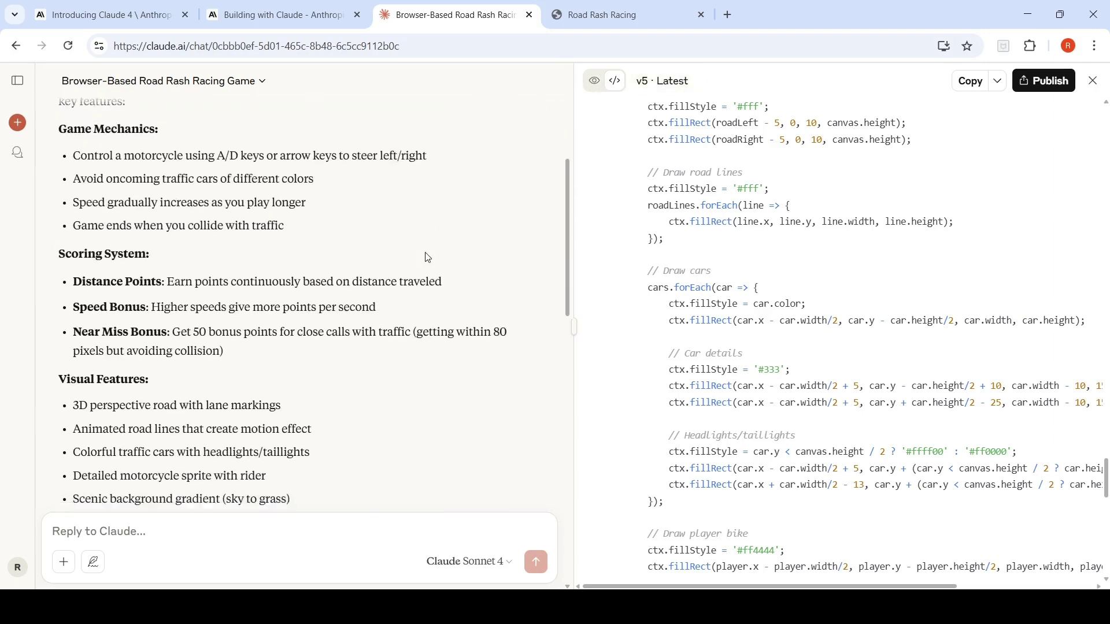
pyautogui.scroll(-5, 426, 255)
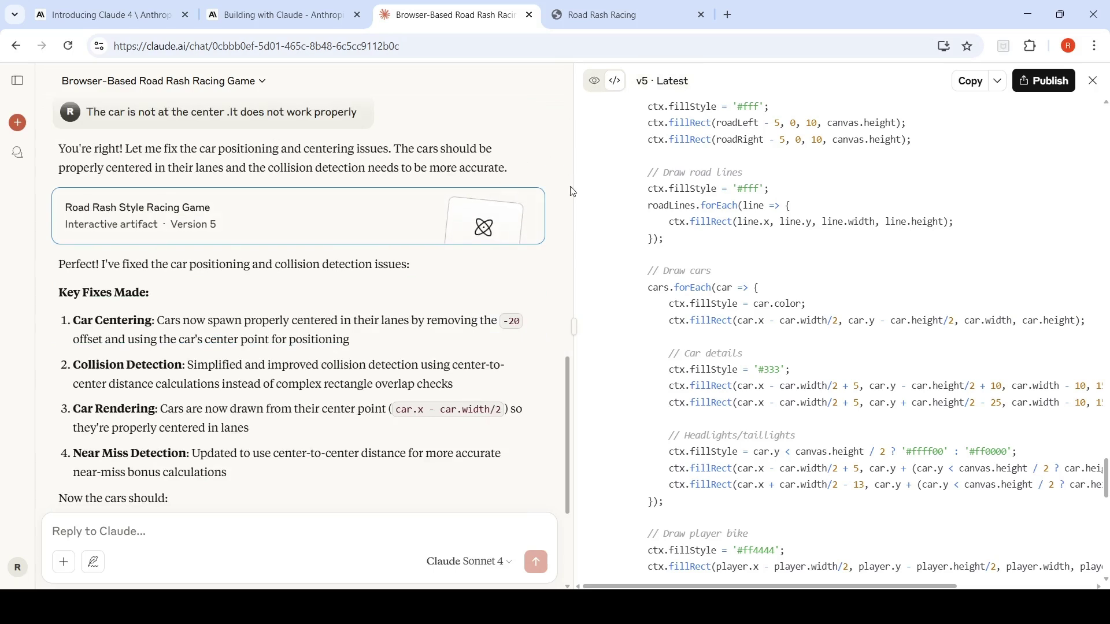
pyautogui.click(595, 81)
pyautogui.click(852, 402)
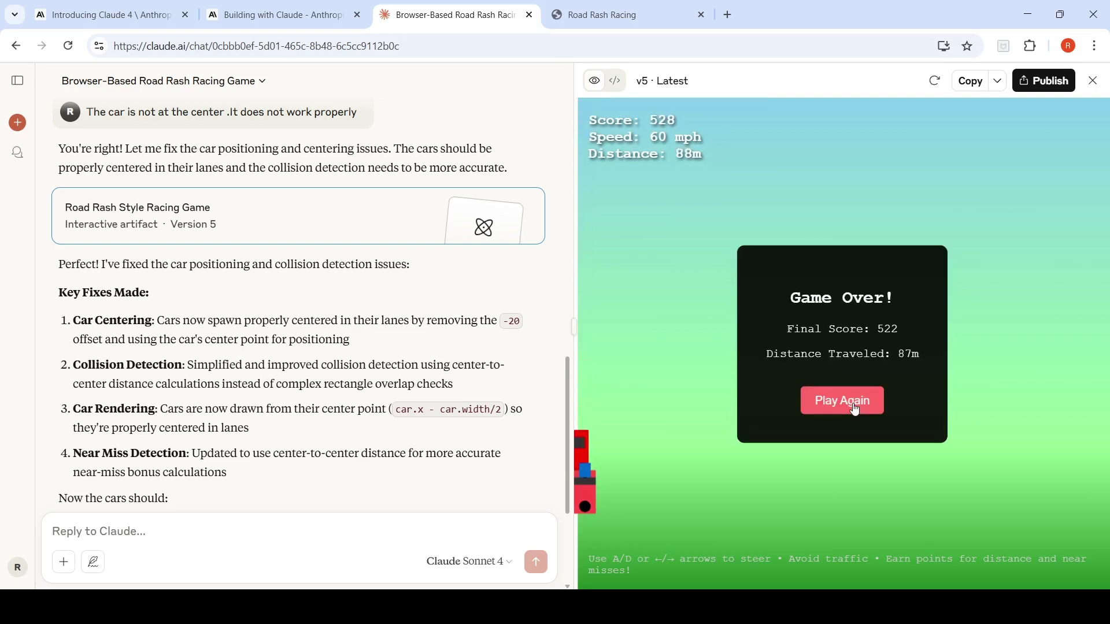
# Step: Play the locally saved RR.html game, steering the bike left and right through traffic
pyautogui.click(602, 17)
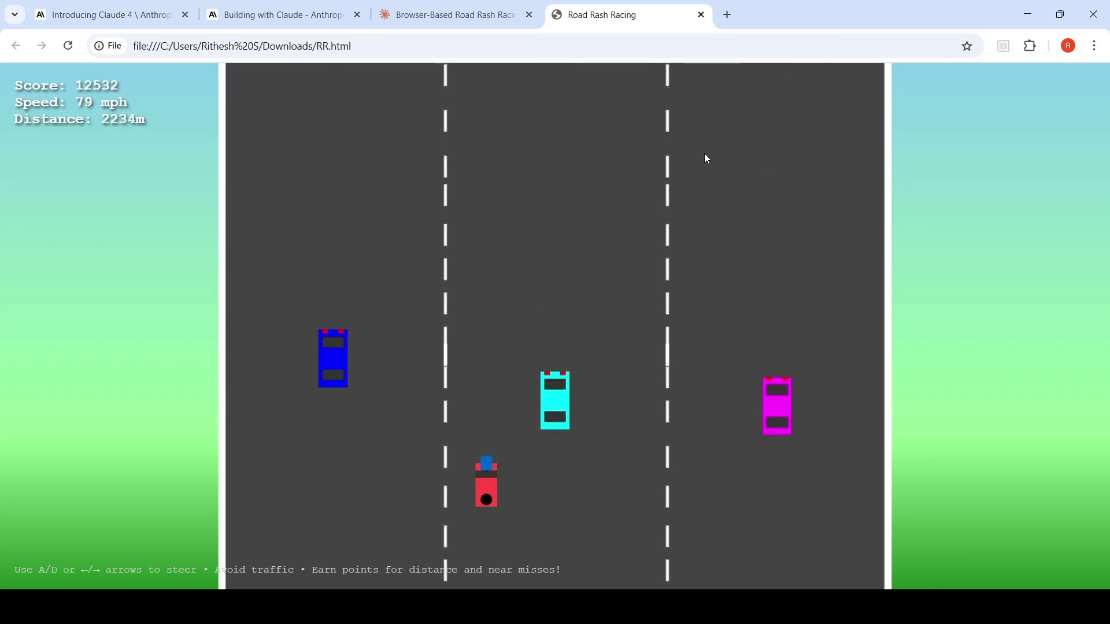
pyautogui.press('Left')
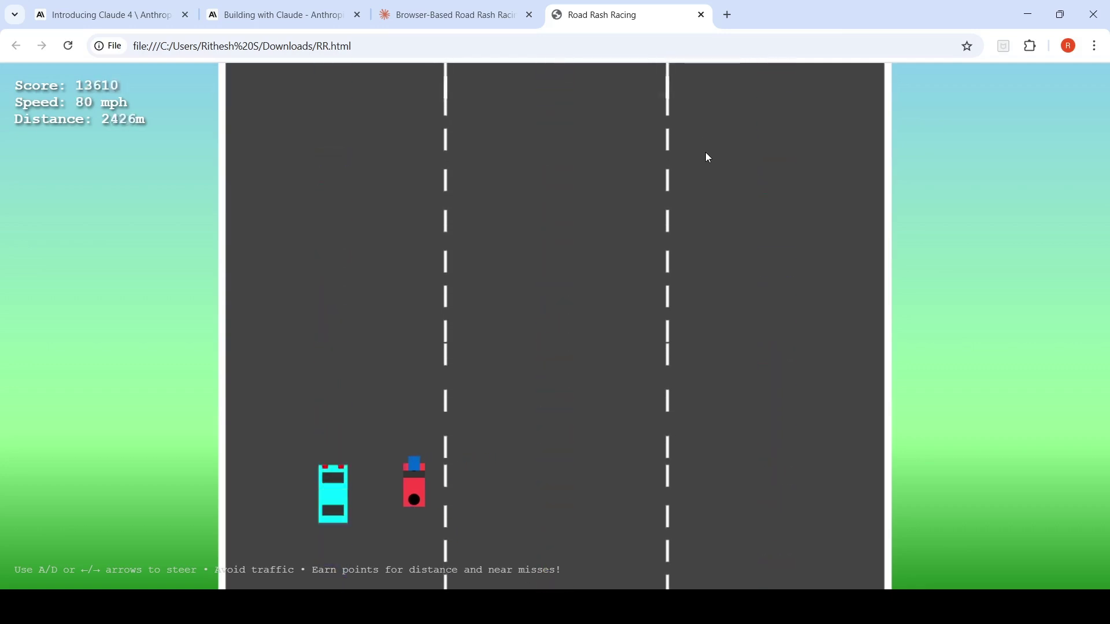
pyautogui.press('Right')
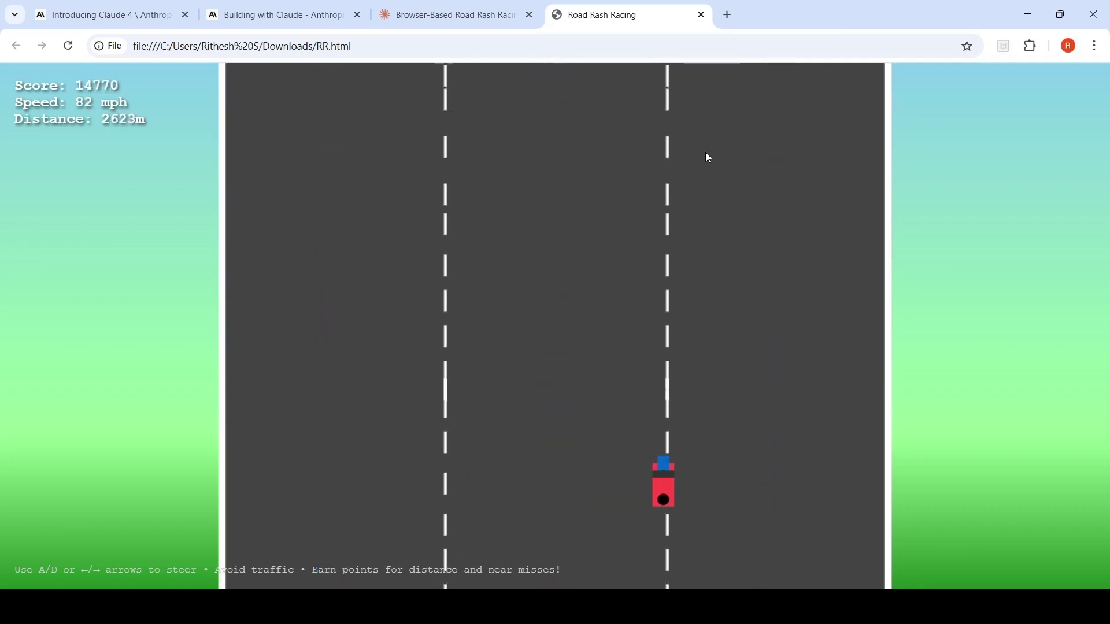
pyautogui.press('Left')
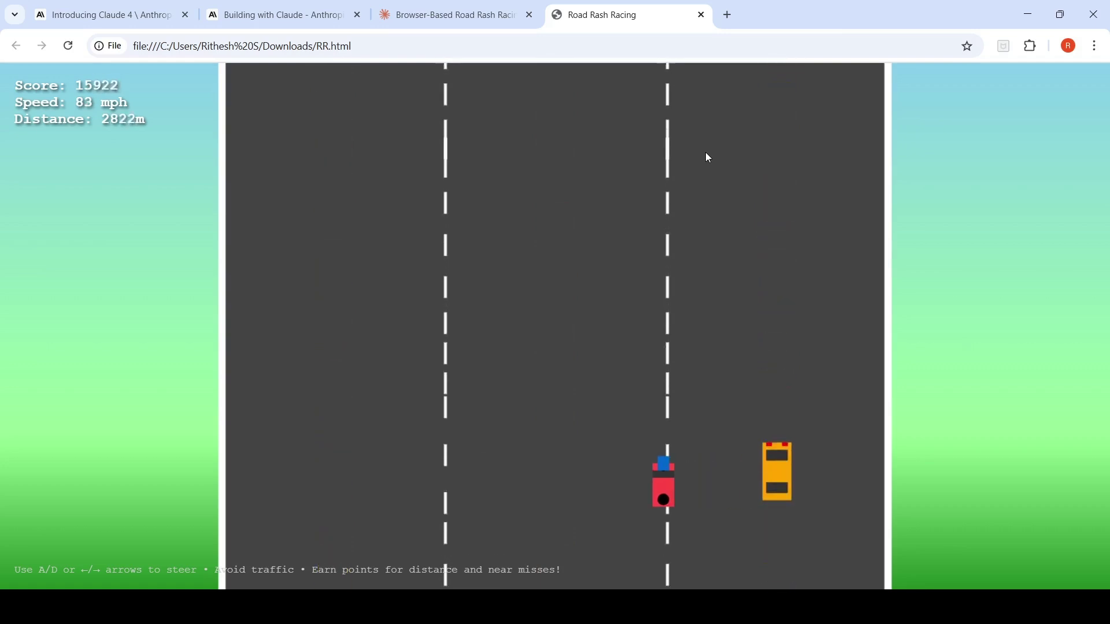
pyautogui.press('Left')
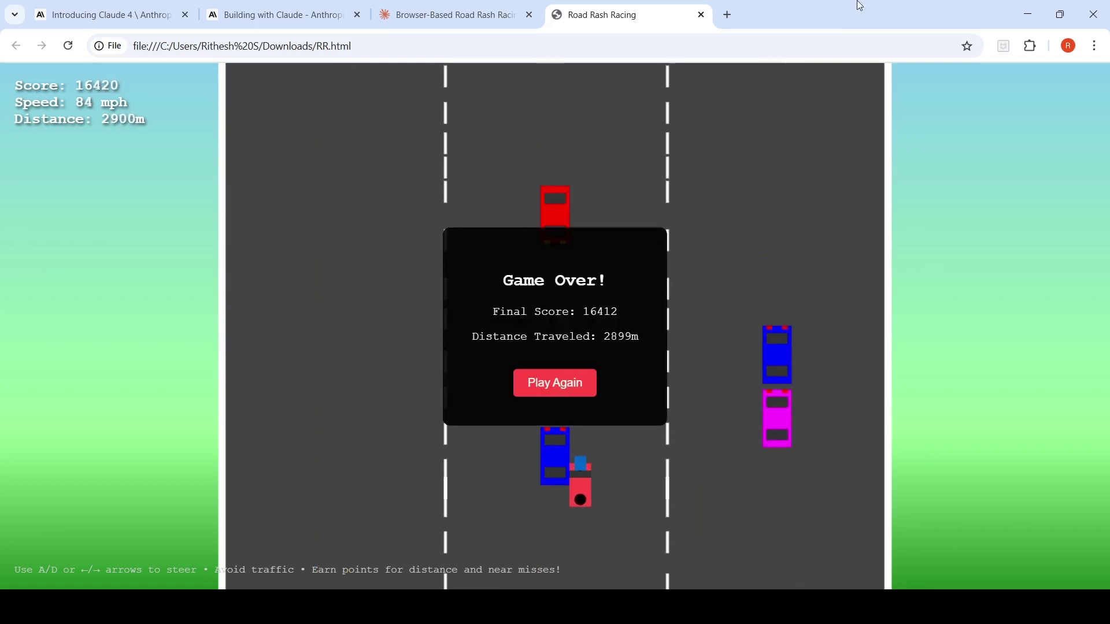
pyautogui.click(457, 17)
pyautogui.click(590, 17)
# Step: Race a fresh round weaving between lanes, then show the Claude Opus 4 and Sonnet 4 model choices
pyautogui.click(556, 381)
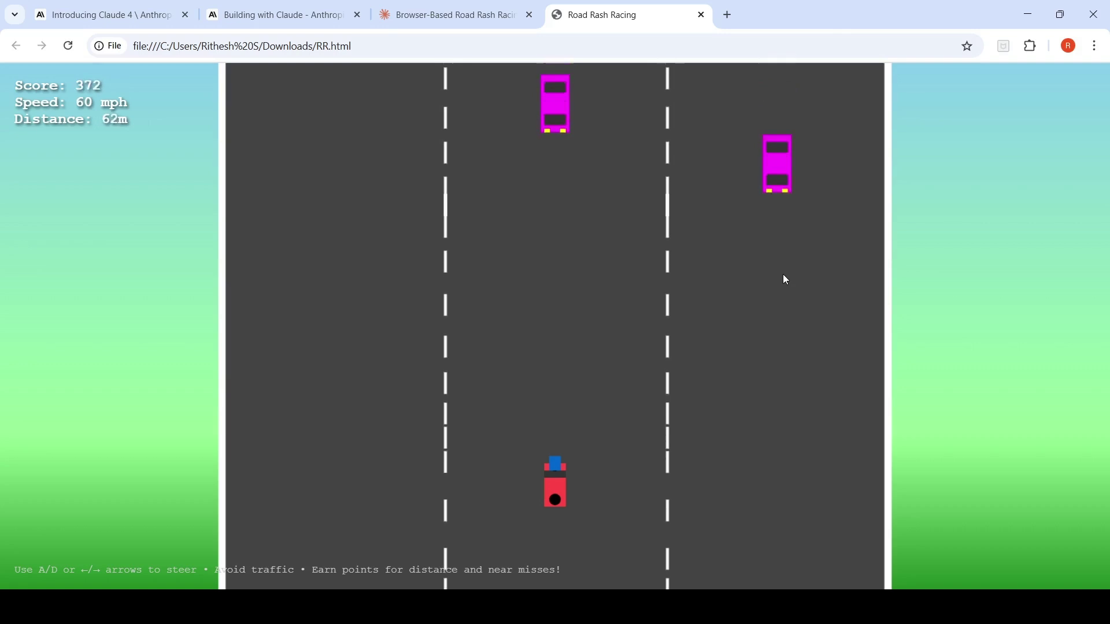
pyautogui.press('Left')
pyautogui.press('Right')
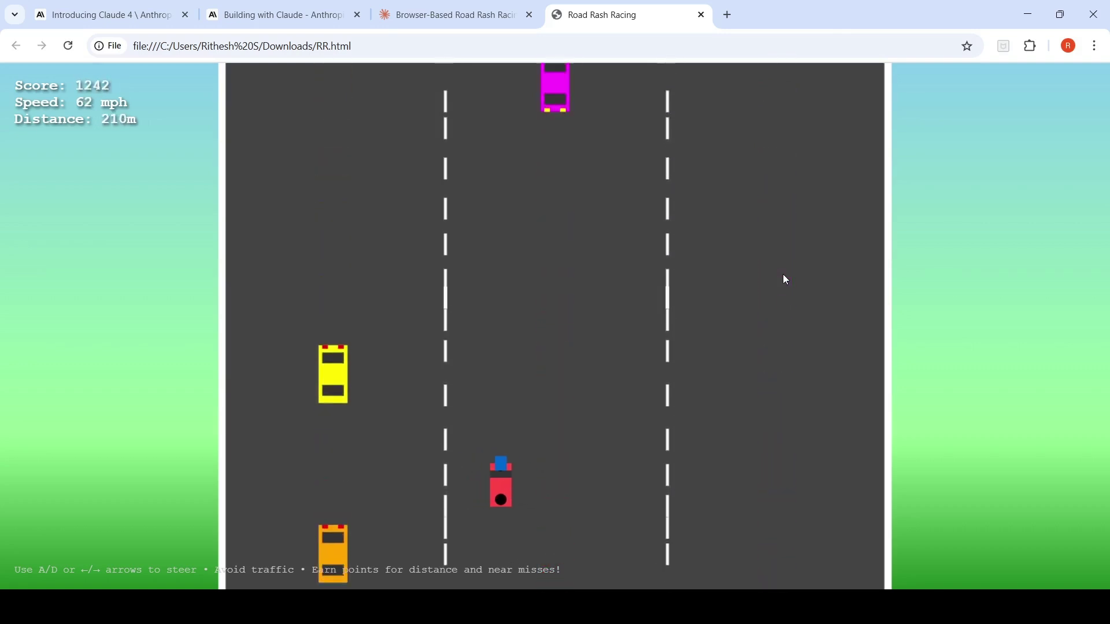
pyautogui.press('Right')
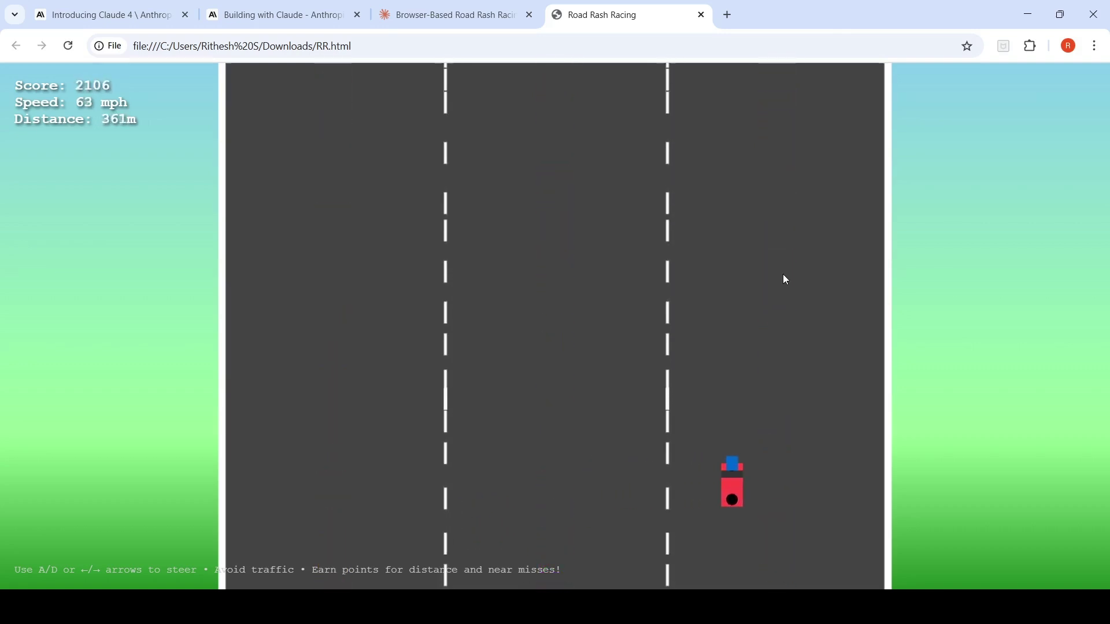
pyautogui.press('Left')
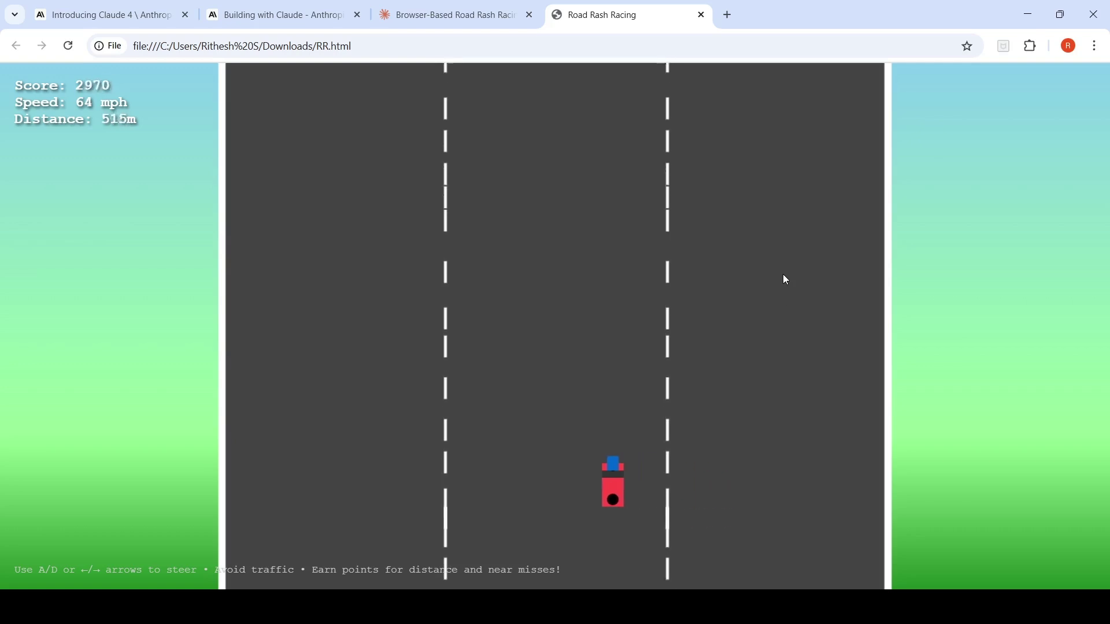
pyautogui.press('Left')
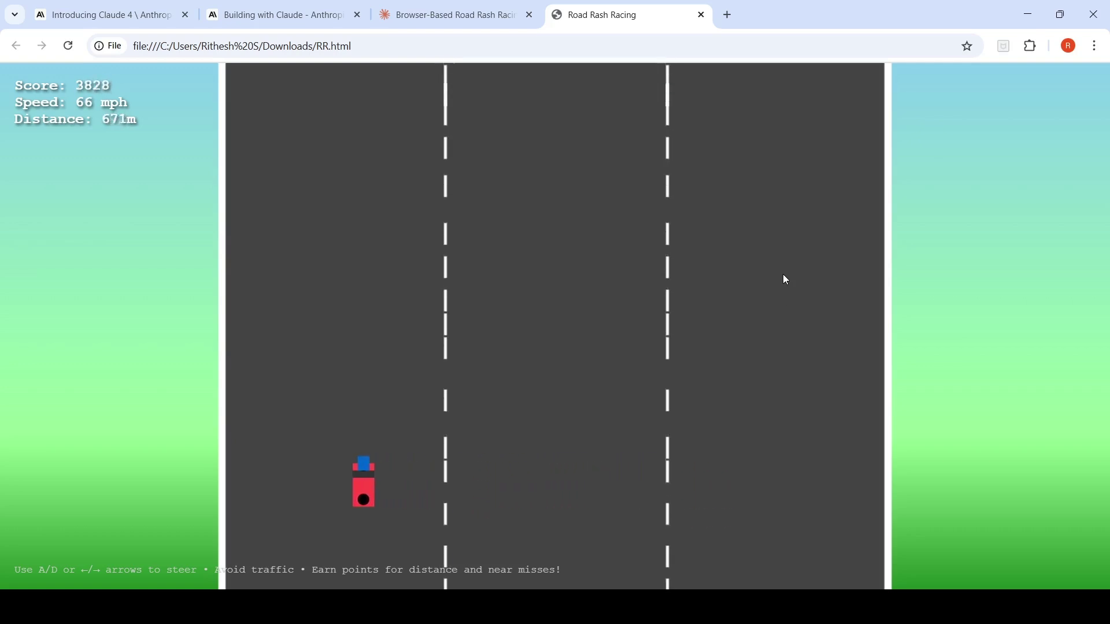
pyautogui.press('Right')
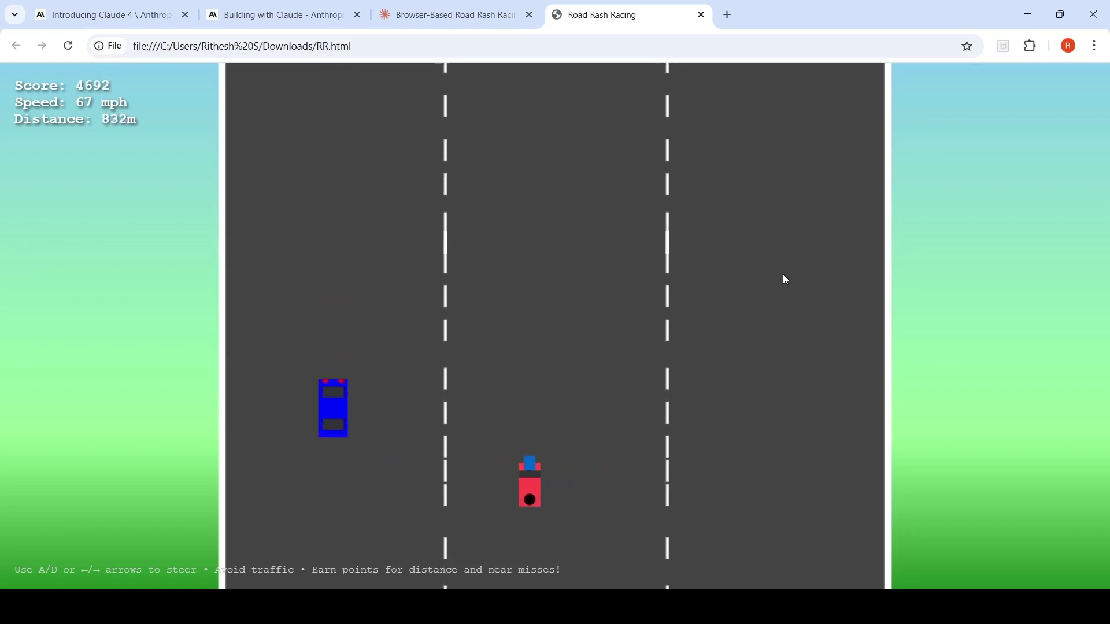
pyautogui.press('Right')
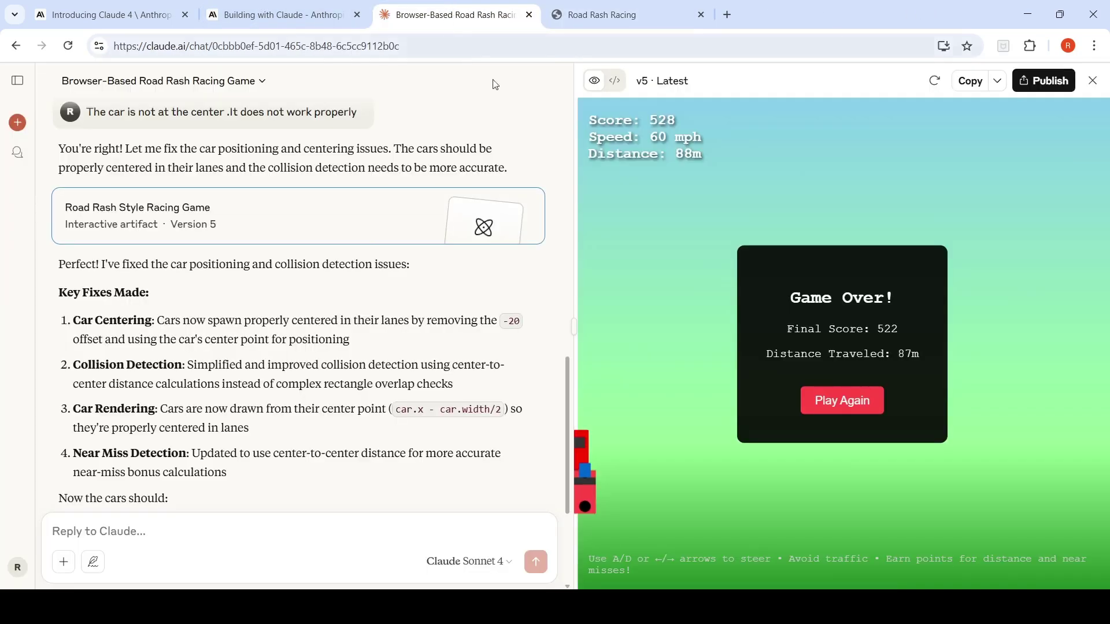
pyautogui.click(455, 14)
pyautogui.click(501, 570)
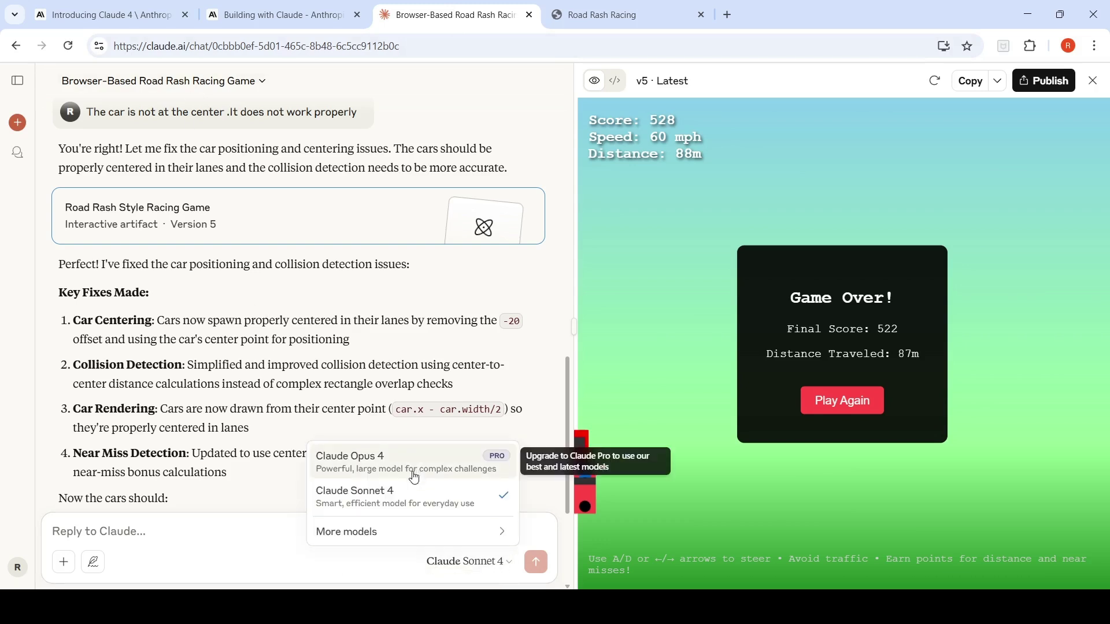
# Step: Reread the Claude 4 section and pricing, ending at partner praise and Sonnet 4's 72.7% SWE-bench score
pyautogui.click(76, 14)
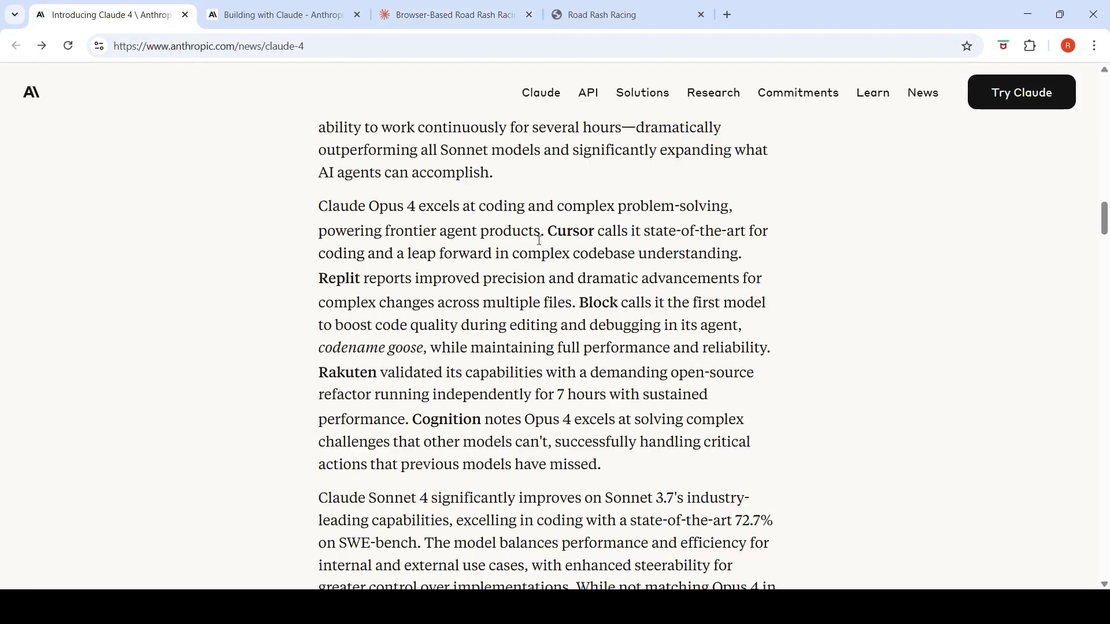
pyautogui.scroll(1, 807, 403)
pyautogui.scroll(-5, 808, 402)
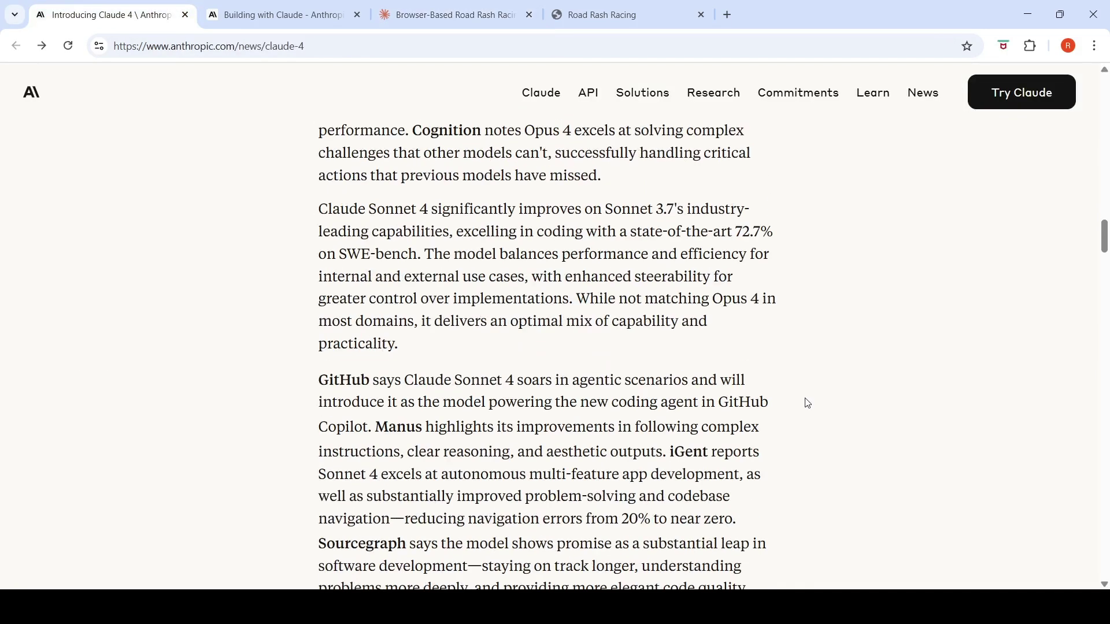
pyautogui.scroll(-5, 808, 402)
pyautogui.scroll(11, 807, 403)
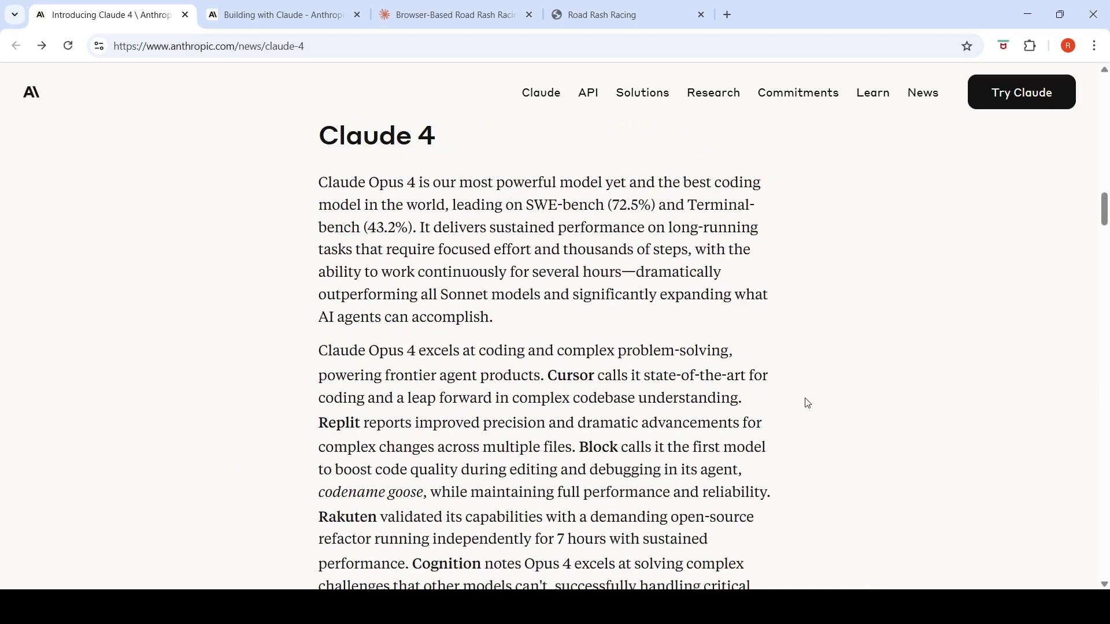
pyautogui.scroll(4, 808, 403)
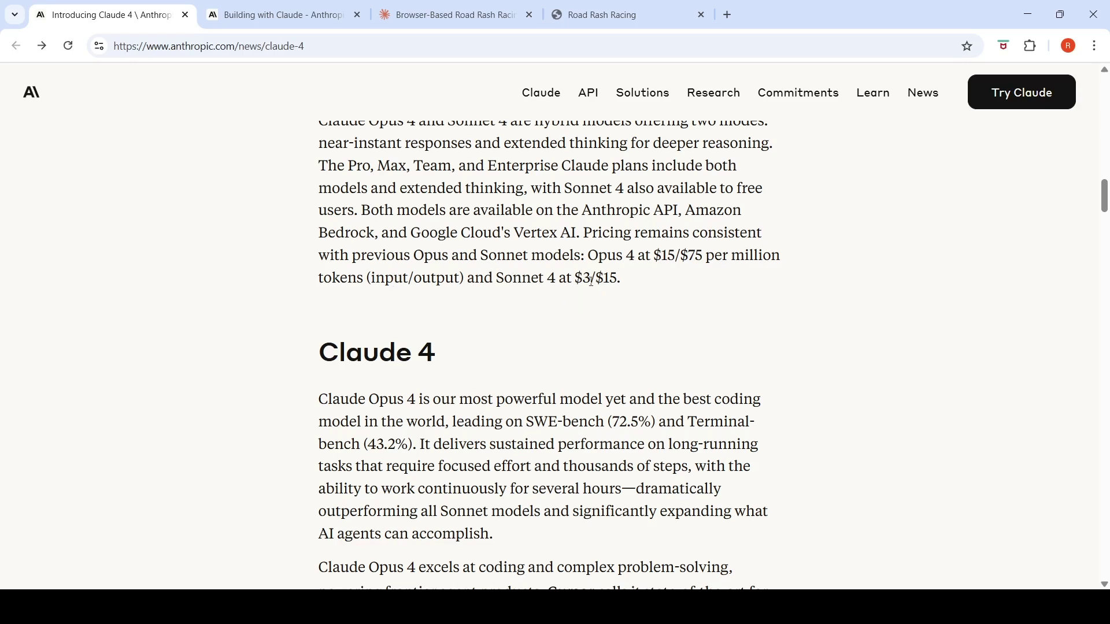
pyautogui.scroll(1, 677, 337)
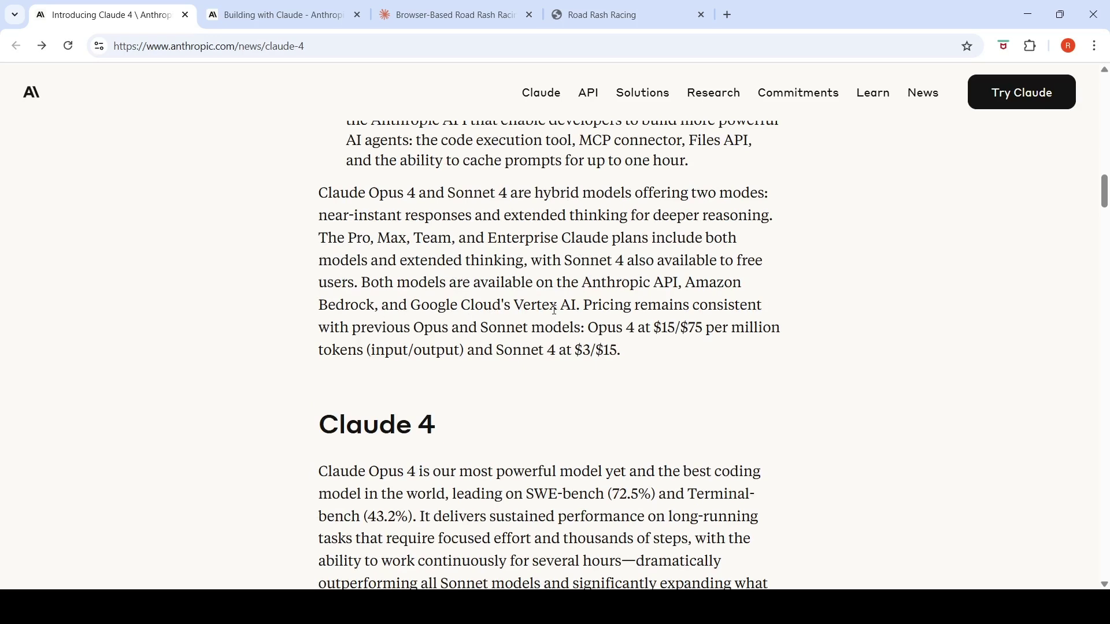
pyautogui.scroll(-15, 587, 388)
pyautogui.scroll(8, 588, 387)
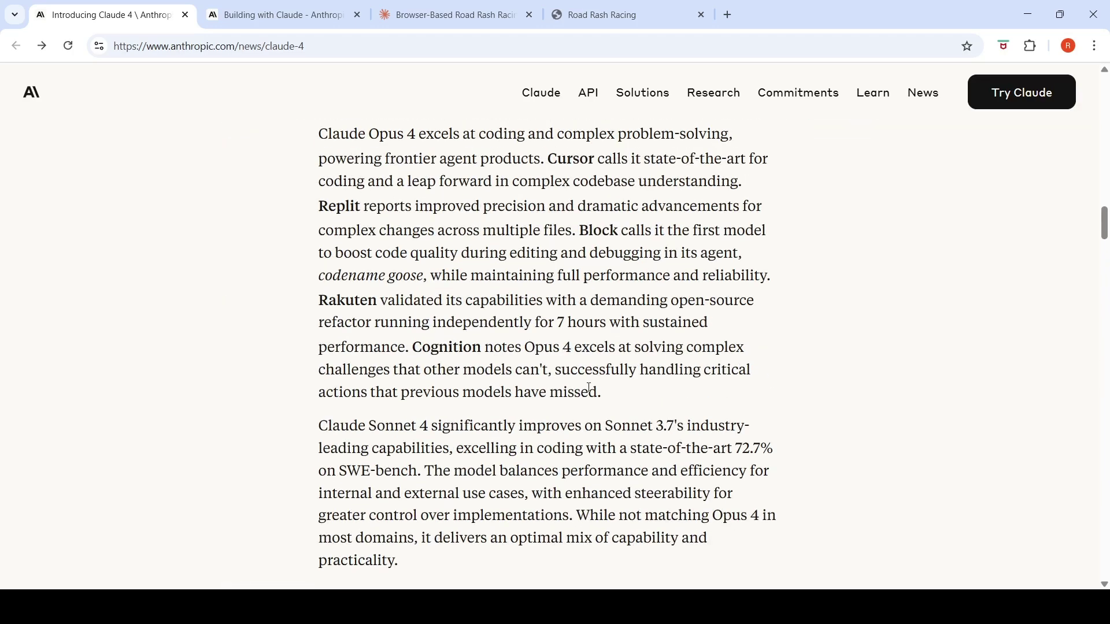
pyautogui.scroll(3, 589, 388)
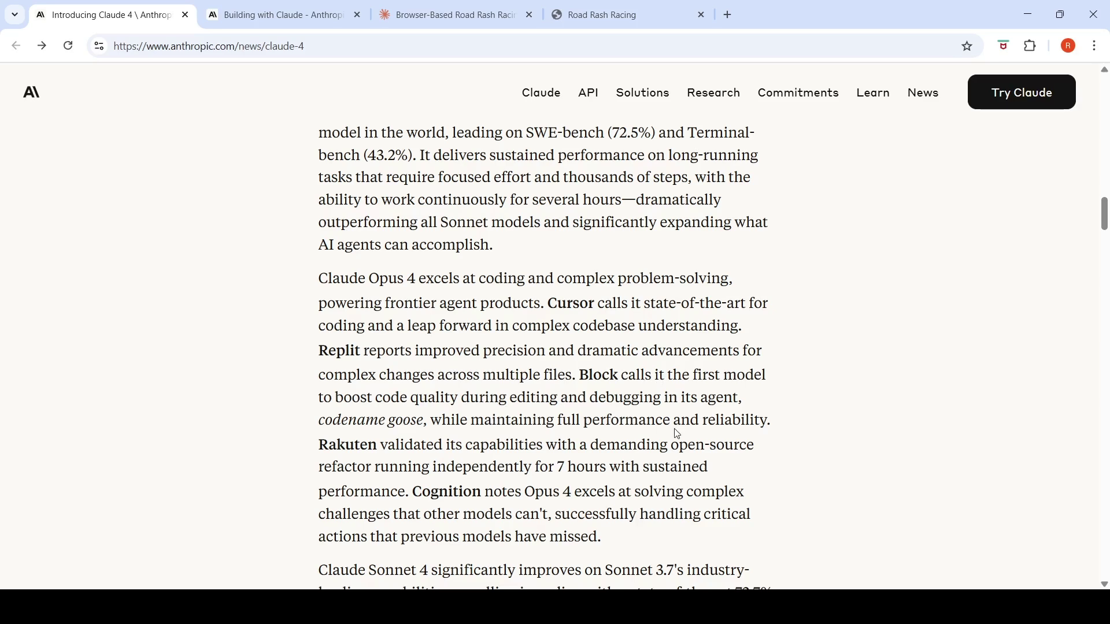
pyautogui.scroll(-1, 433, 459)
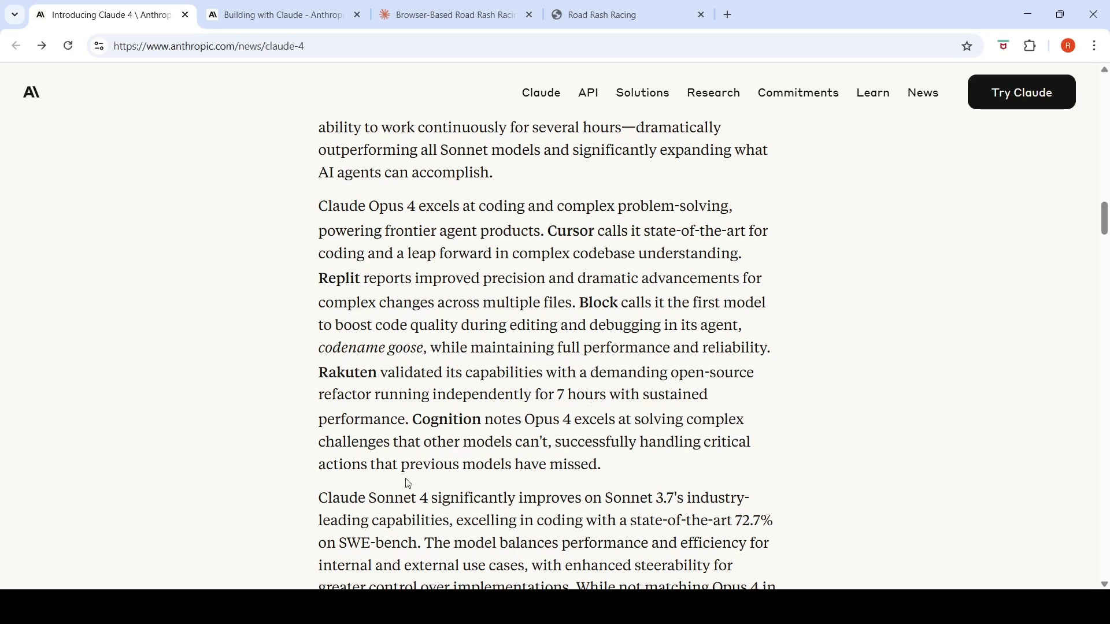
pyautogui.scroll(20, 588, 472)
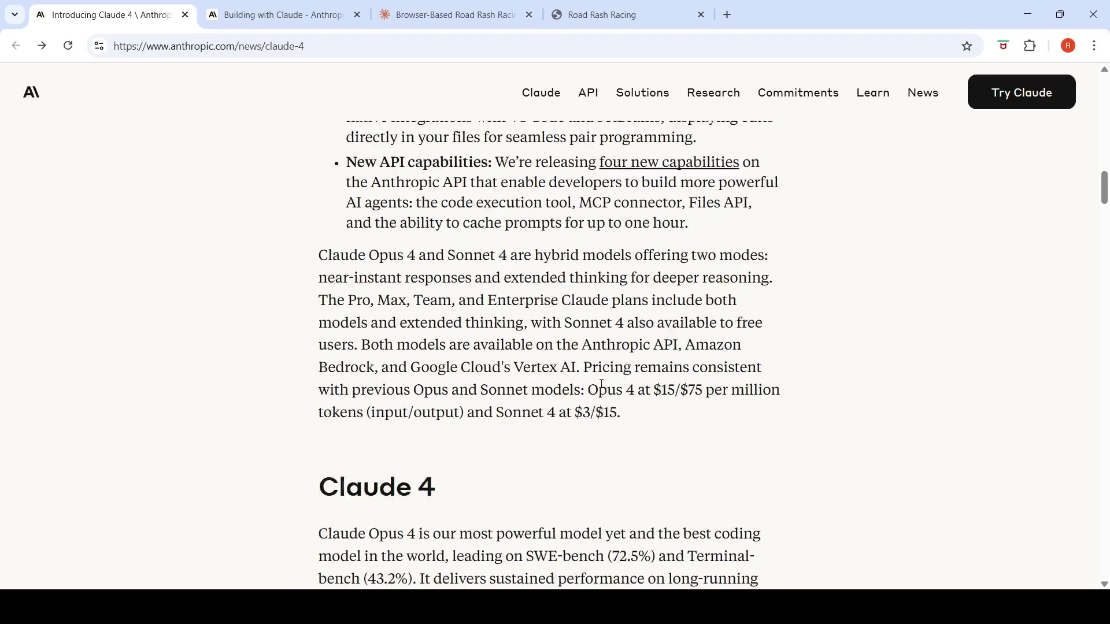
pyautogui.scroll(-5, 601, 384)
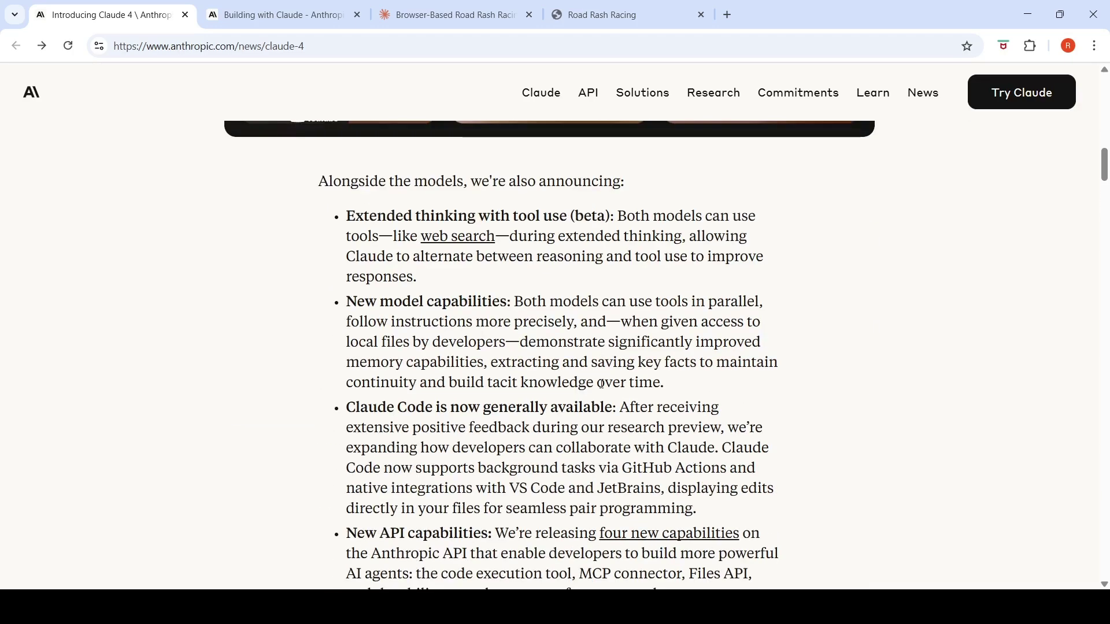
pyautogui.scroll(-5, 601, 384)
pyautogui.scroll(14, 601, 384)
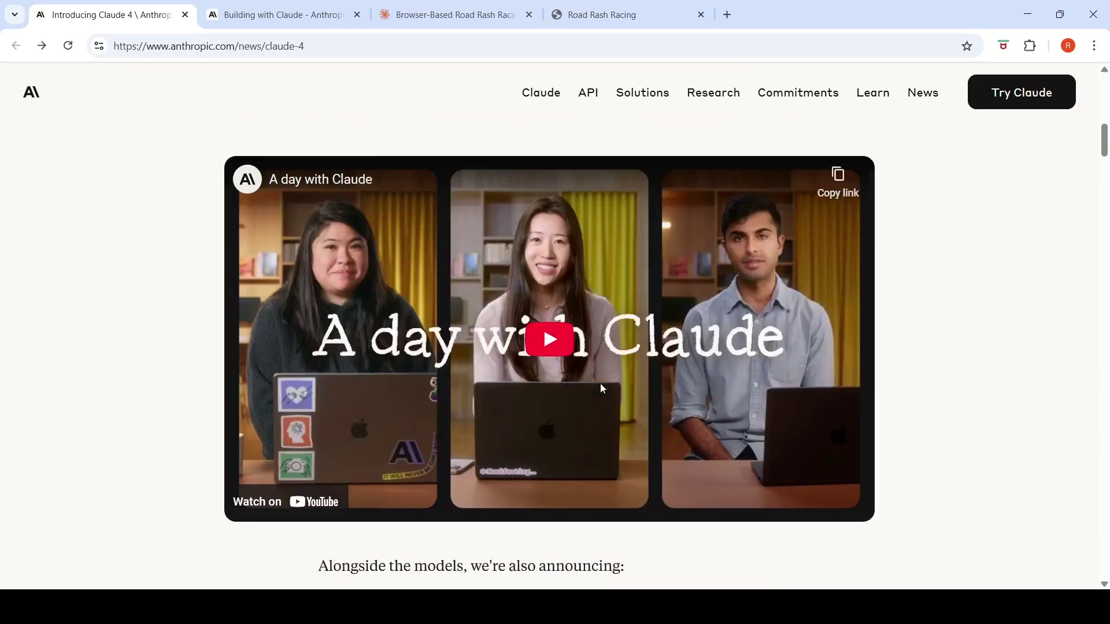
pyautogui.scroll(4, 601, 384)
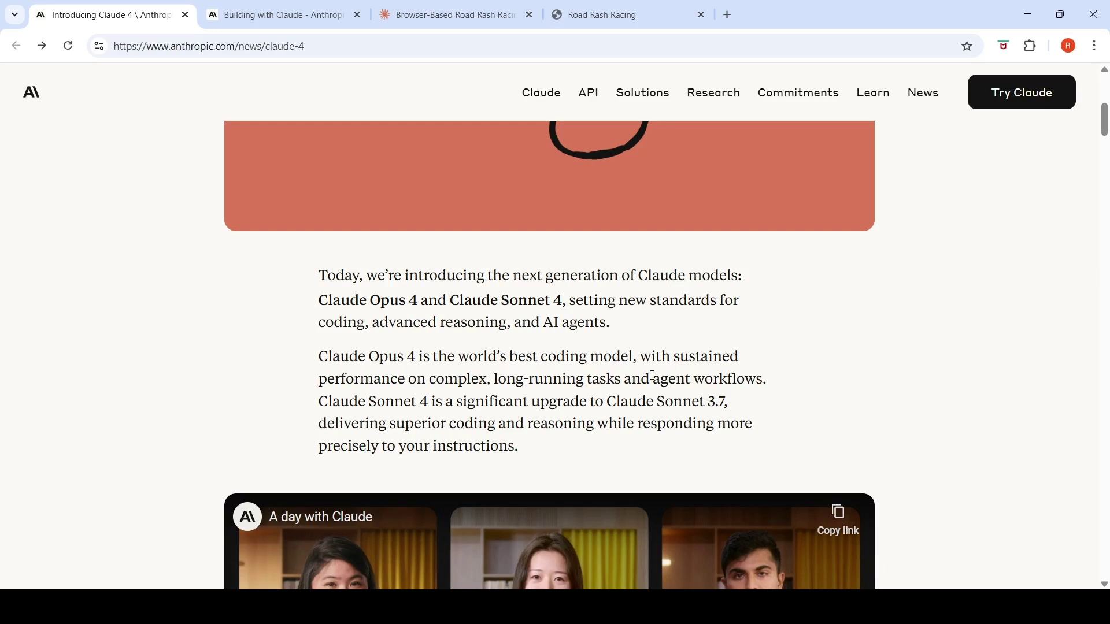
pyautogui.scroll(5, 652, 376)
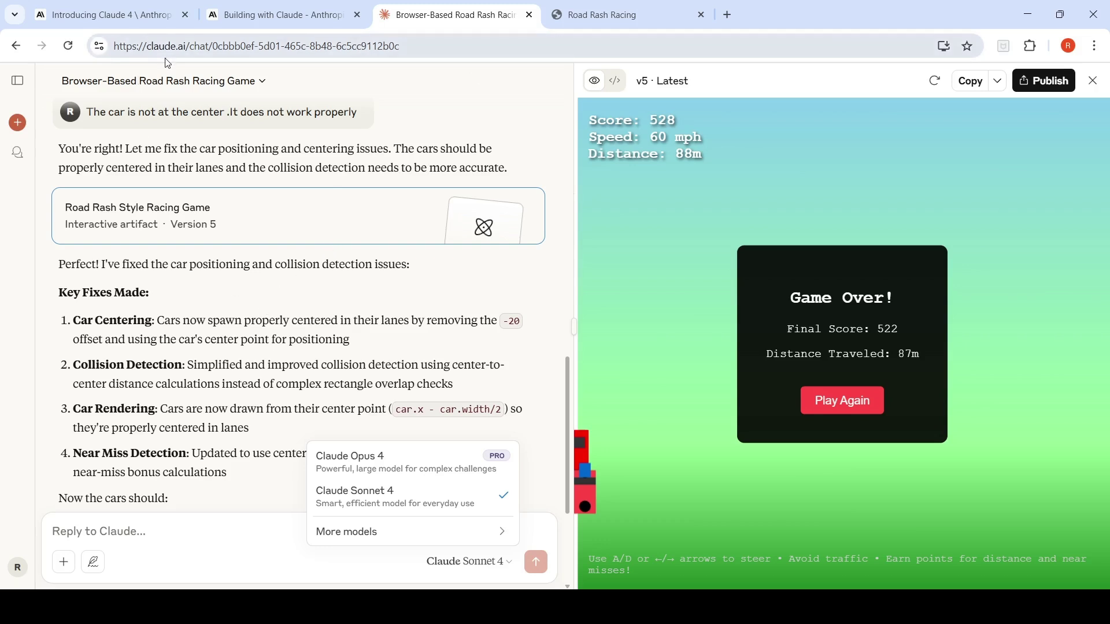
pyautogui.click(130, 13)
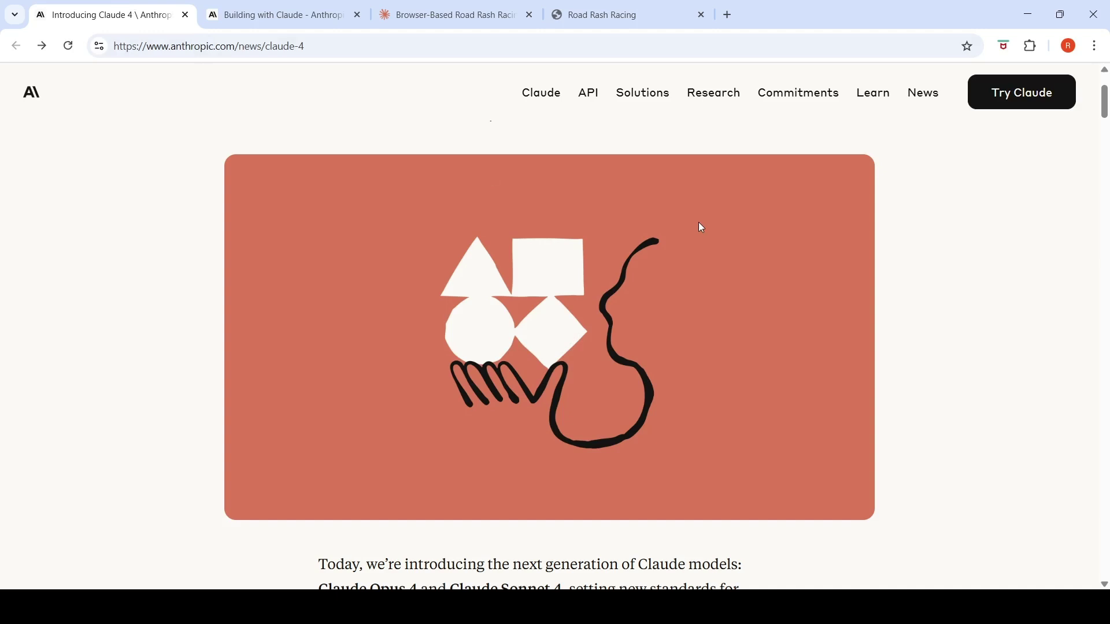